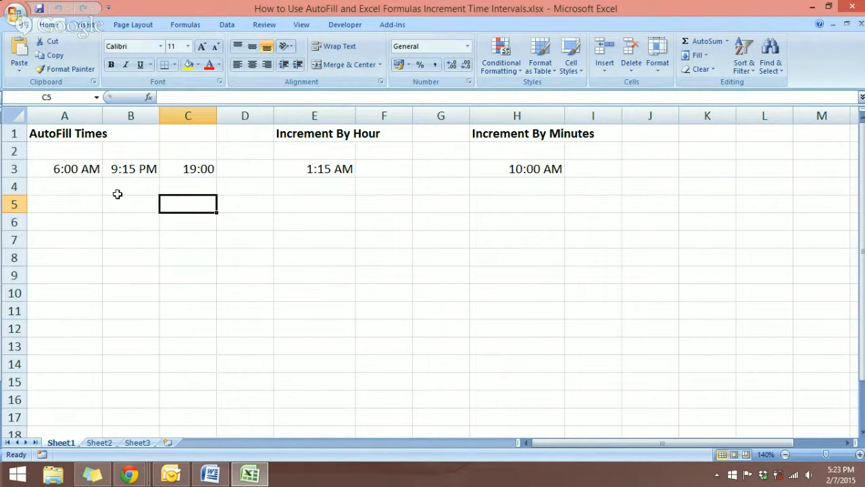
# Step: AutoFill the 6:00 AM start time in A3 down through A9 as an hourly series
pyautogui.click(93, 170)
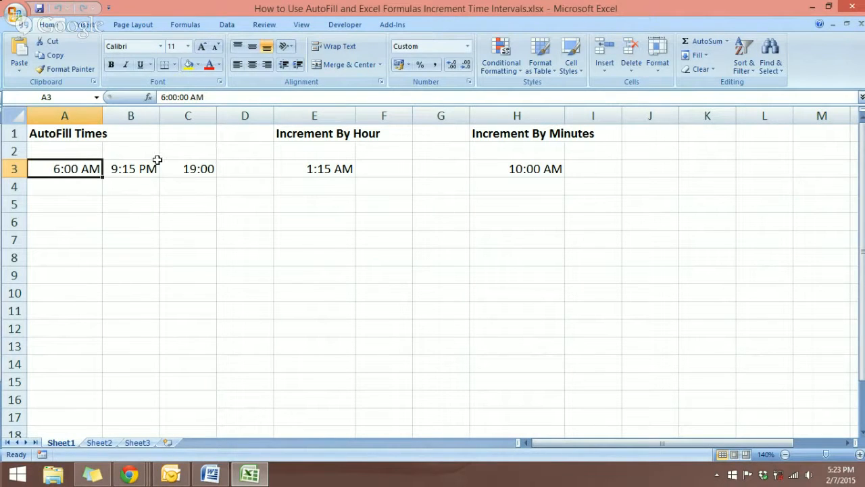
pyautogui.click(203, 191)
pyautogui.click(211, 175)
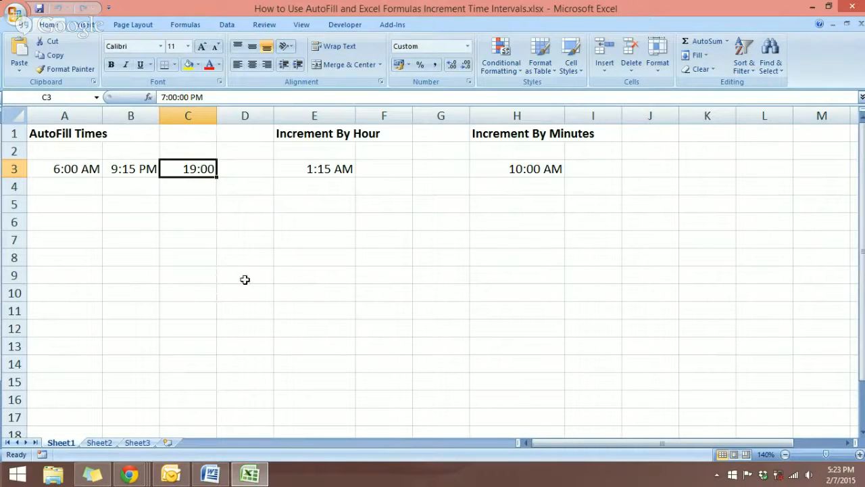
pyautogui.click(83, 174)
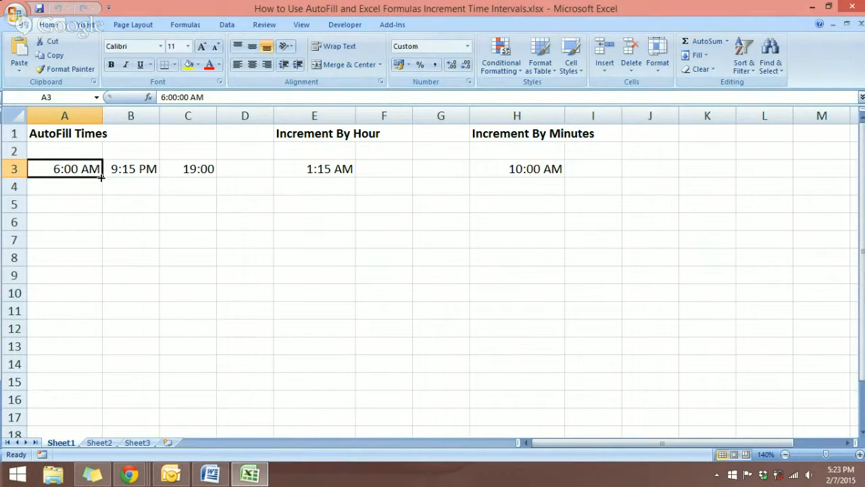
pyautogui.moveTo(101, 177); pyautogui.dragTo(101, 282)
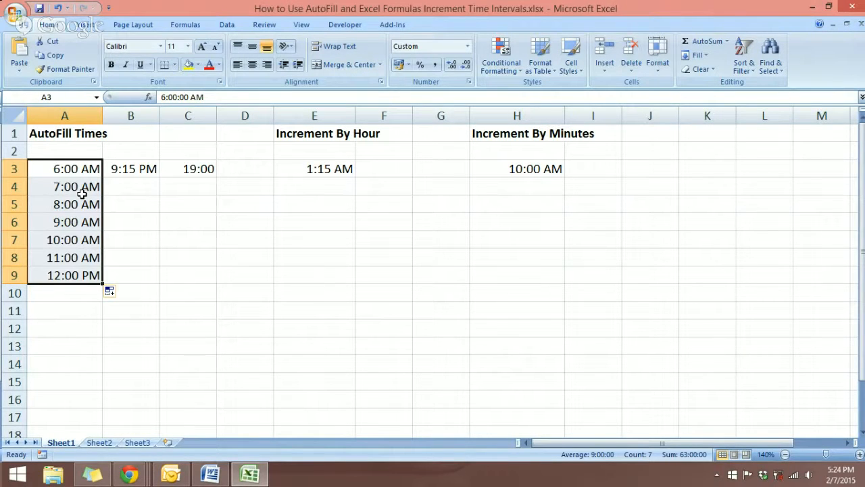
# Step: Toggle the sheet between formatted times and underlying values to compare the decimal serial numbers behind the column A times
pyautogui.hotkey('ctrl', '`')
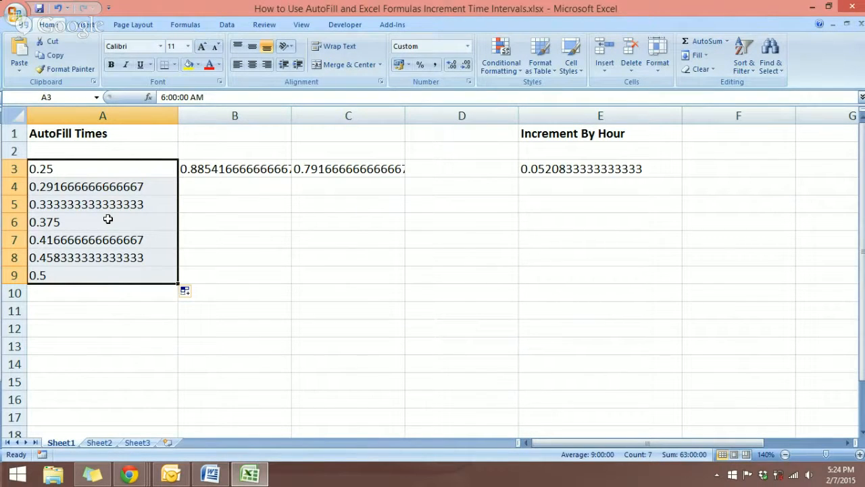
pyautogui.hotkey('ctrl', '`')
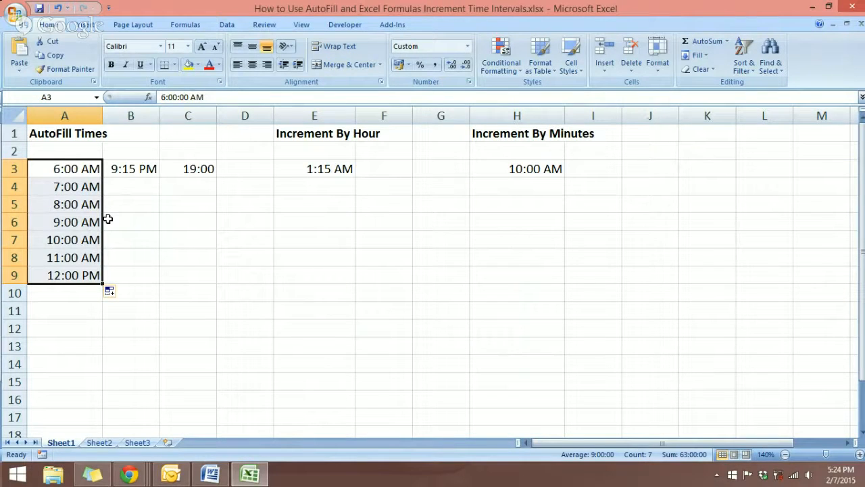
pyautogui.hotkey('ctrl', '`')
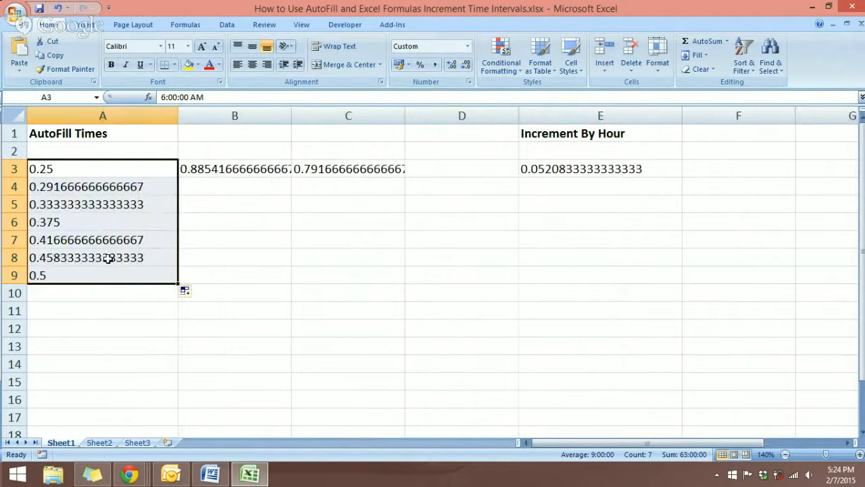
pyautogui.click(98, 276)
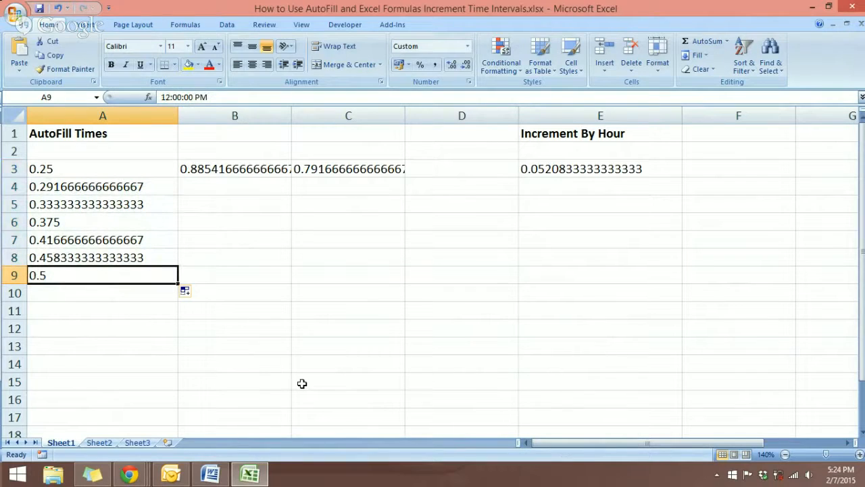
pyautogui.hotkey('ctrl', '`')
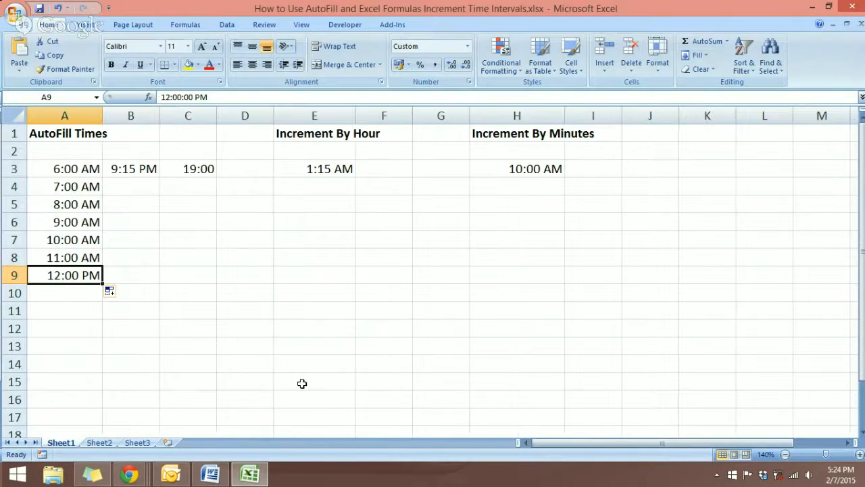
pyautogui.hotkey('ctrl', '`')
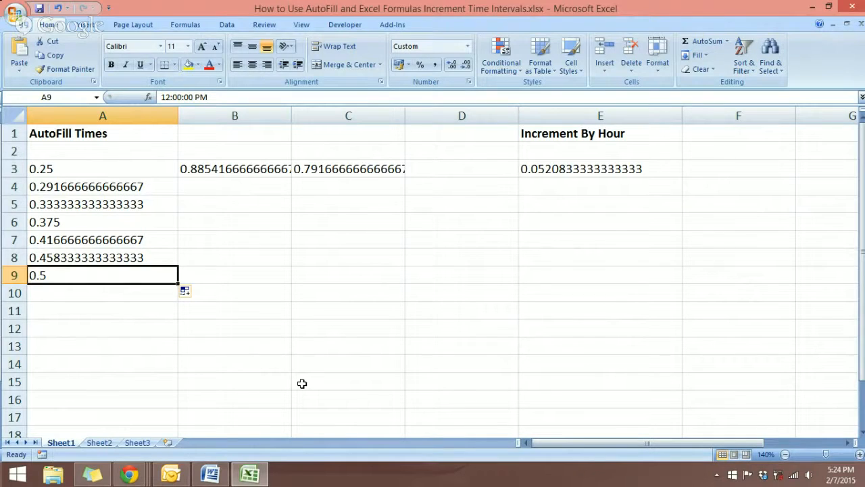
pyautogui.click(60, 172)
pyautogui.hotkey('ctrl', '`')
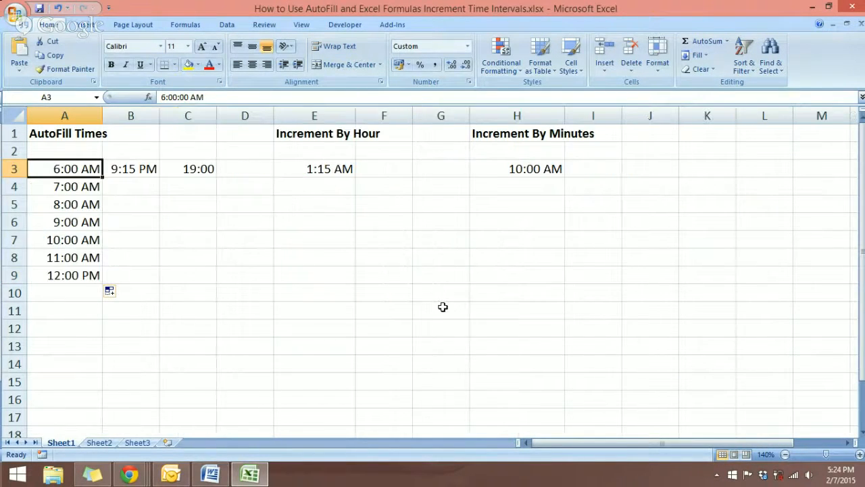
pyautogui.hotkey('ctrl', '`')
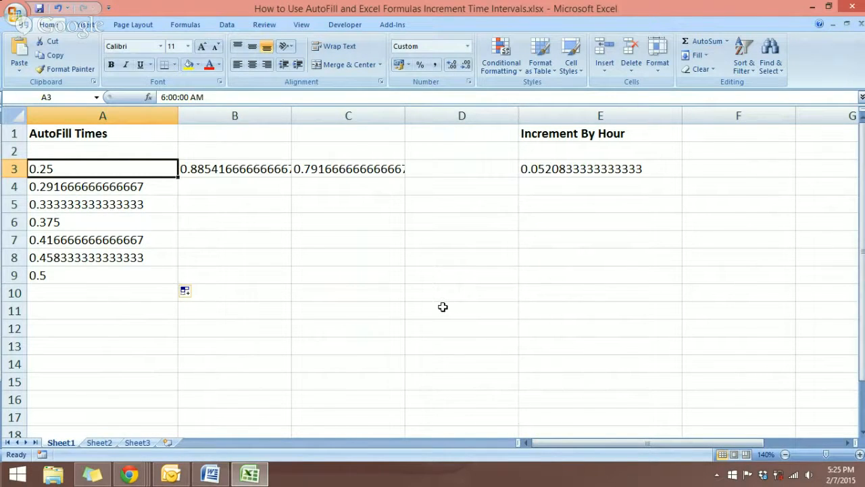
pyautogui.hotkey('ctrl', '`')
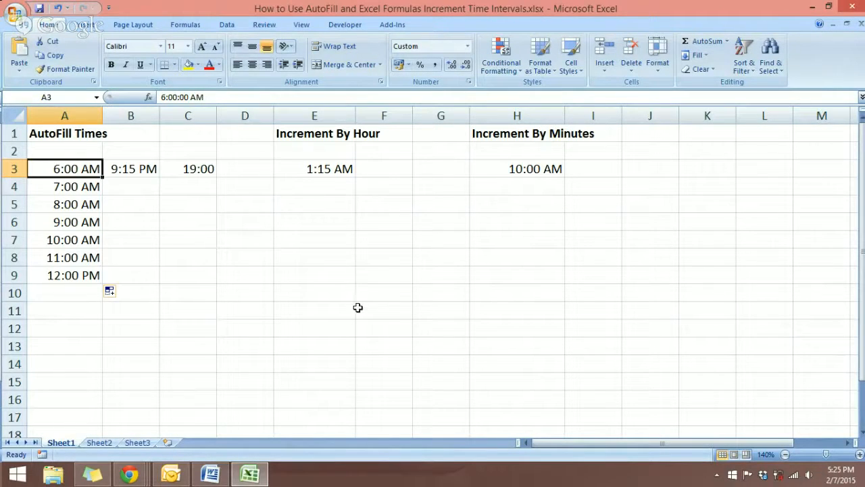
# Step: Try entering 6:15am without a space in A4 and AutoFilling it down through A9
pyautogui.click(82, 189)
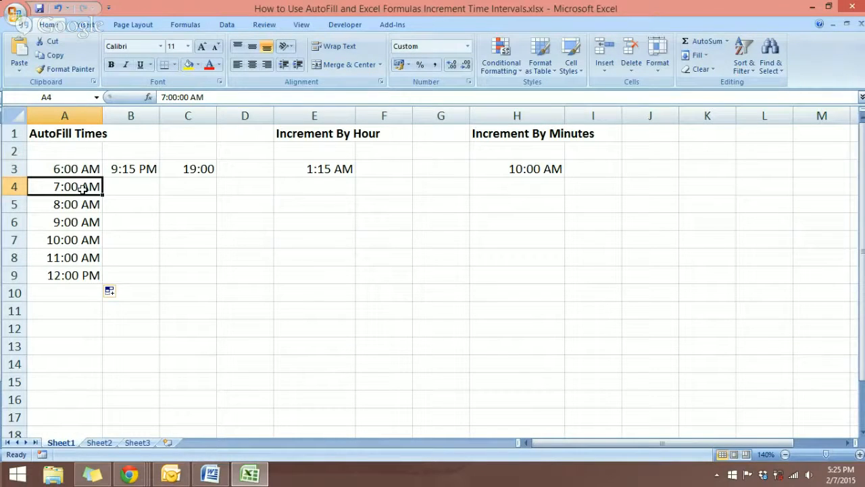
pyautogui.write('6:15')
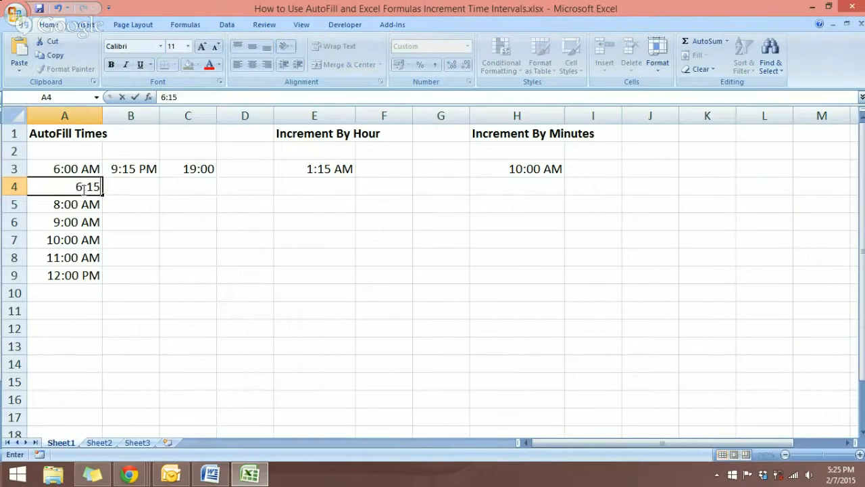
pyautogui.write('am')
pyautogui.press('Return')
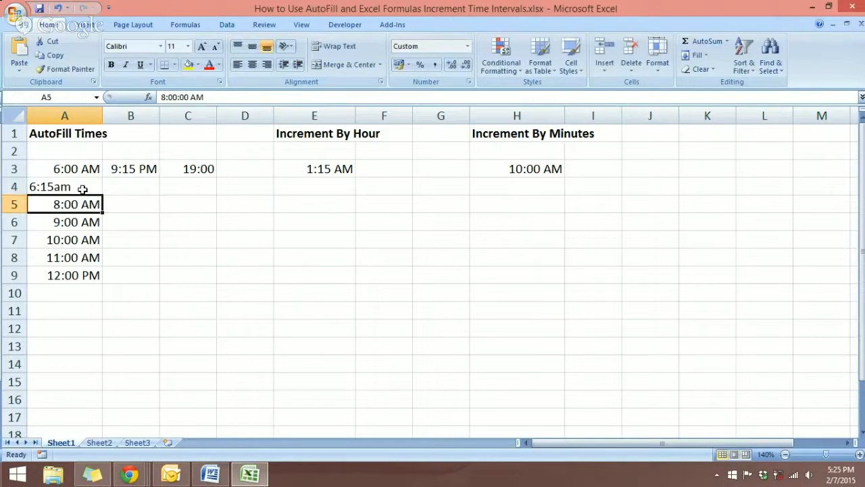
pyautogui.click(82, 188)
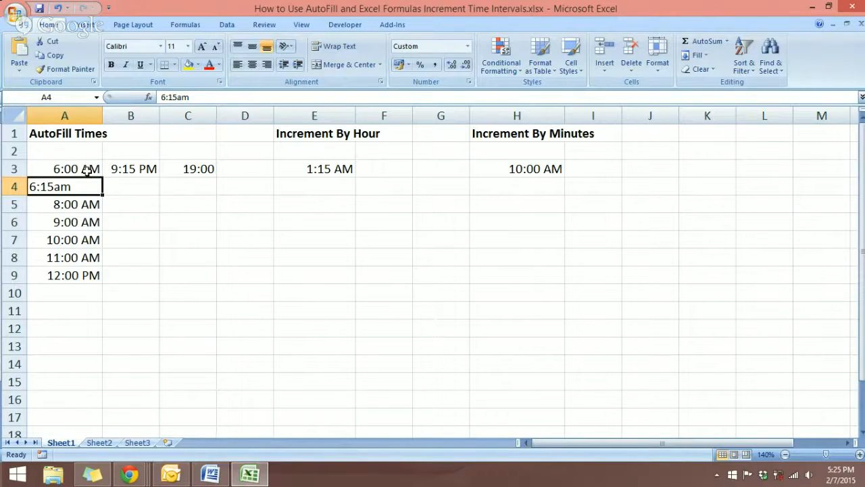
pyautogui.moveTo(102, 195); pyautogui.dragTo(94, 275)
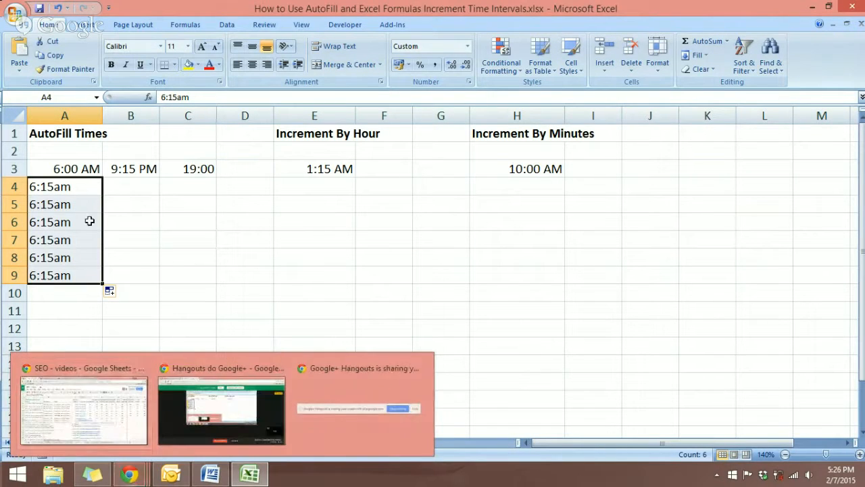
# Step: Undo the AutoFill from A4 and the 6:15am entry
pyautogui.click(66, 188)
pyautogui.click(58, 8)
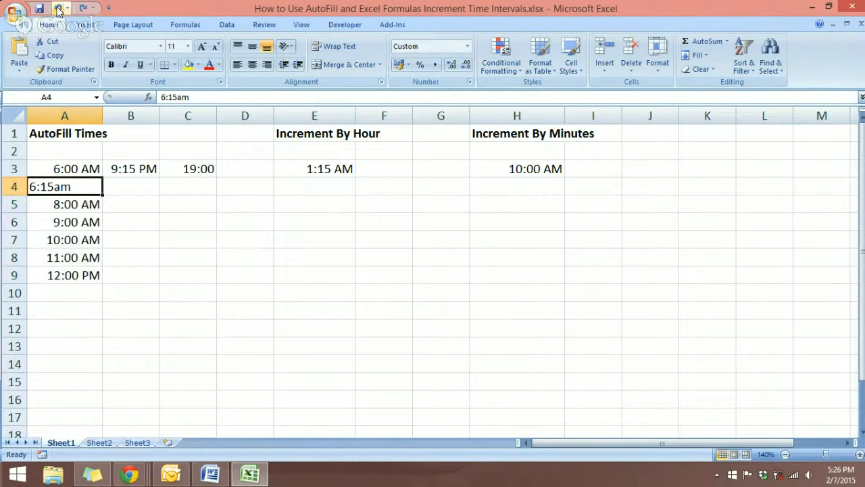
pyautogui.click(58, 8)
pyautogui.click(162, 238)
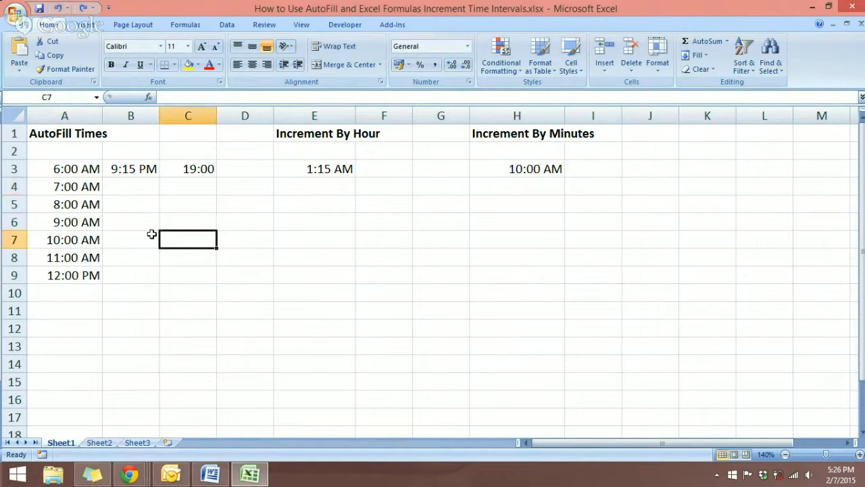
# Step: AutoFill the 9:15 PM time in B3 down through B9 and widen column B to fit the times
pyautogui.click(135, 185)
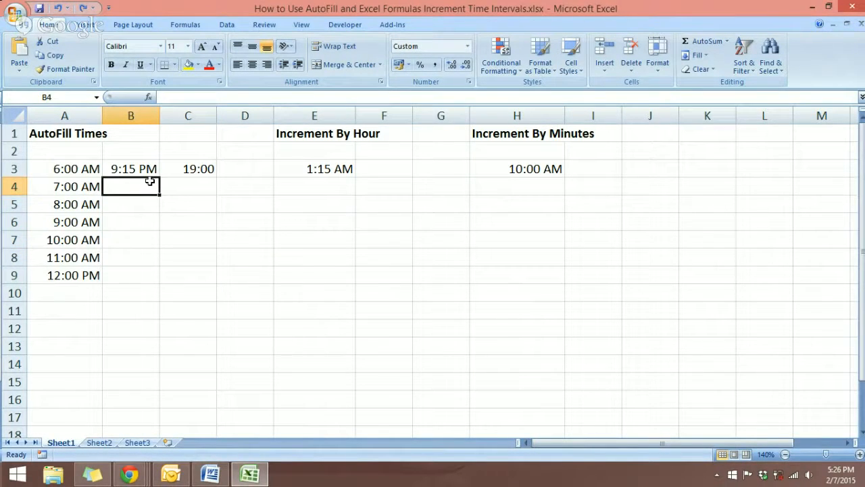
pyautogui.click(142, 168)
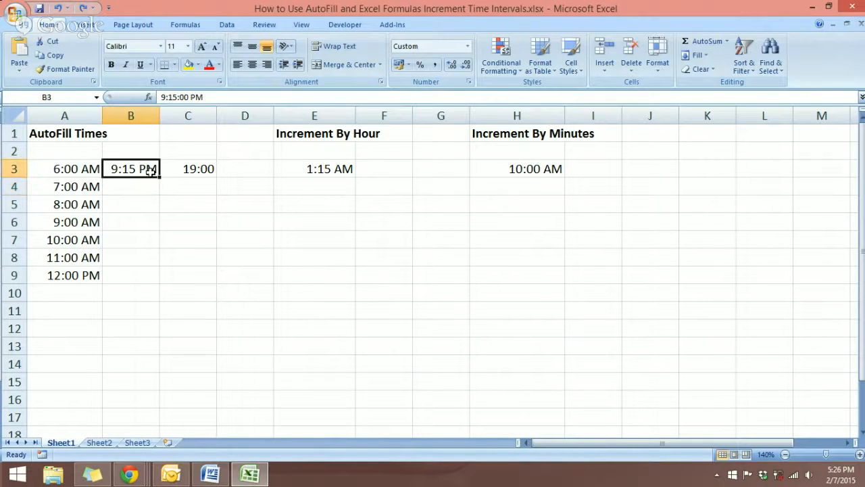
pyautogui.doubleClick(160, 177)
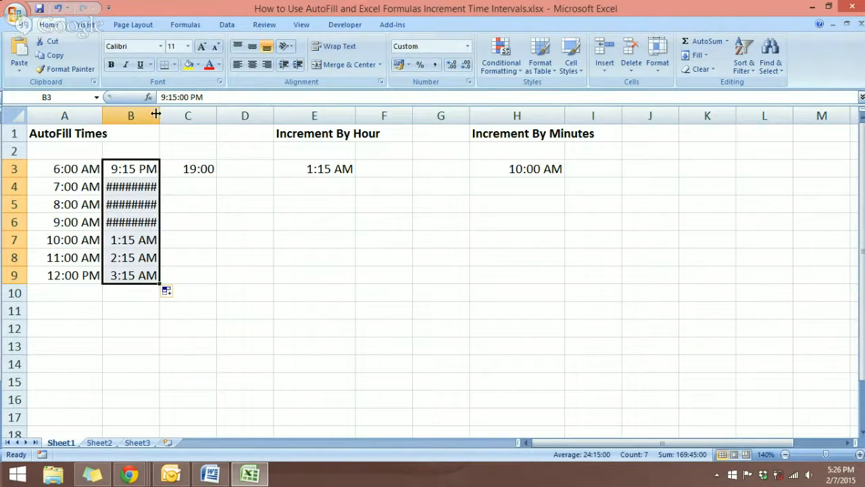
pyautogui.click(177, 295)
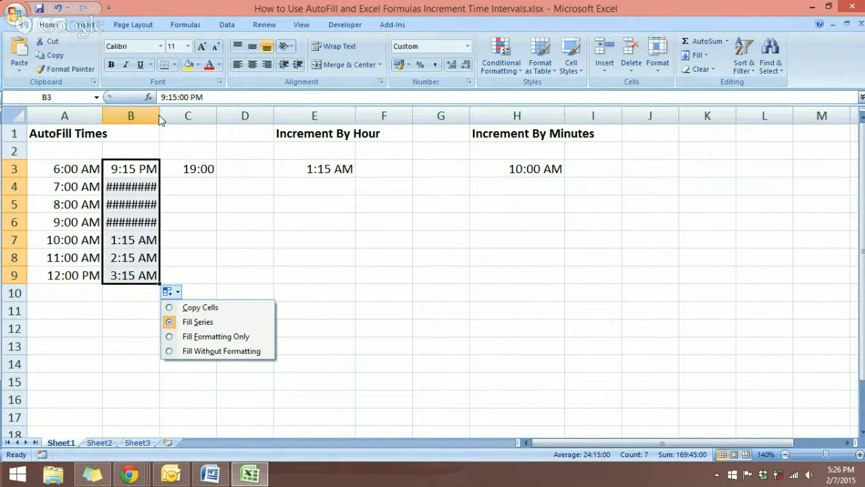
pyautogui.moveTo(158, 115); pyautogui.dragTo(177, 115)
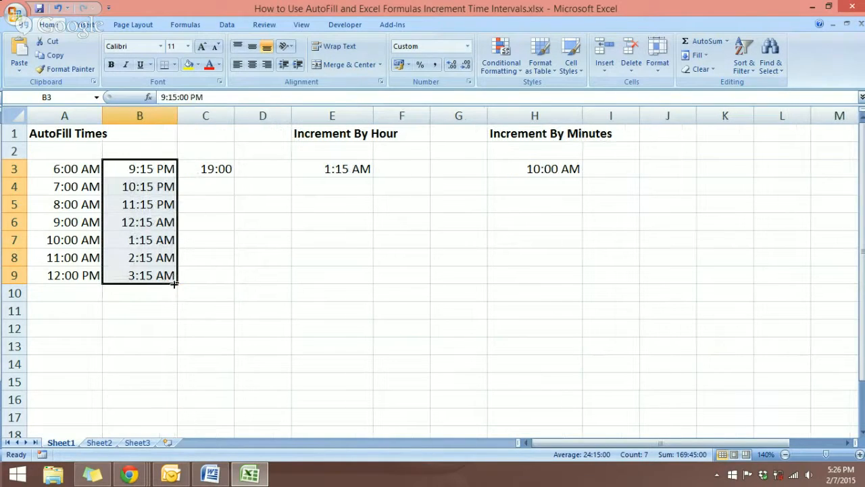
# Step: Extend the column B time series down to B10, keeping the Fill Series option
pyautogui.moveTo(174, 284); pyautogui.dragTo(175, 284)
pyautogui.moveTo(175, 285); pyautogui.dragTo(177, 302)
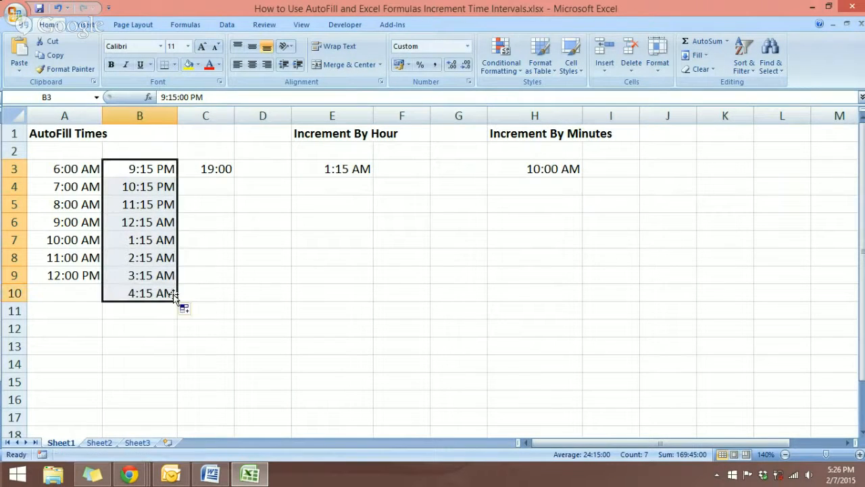
pyautogui.click(194, 311)
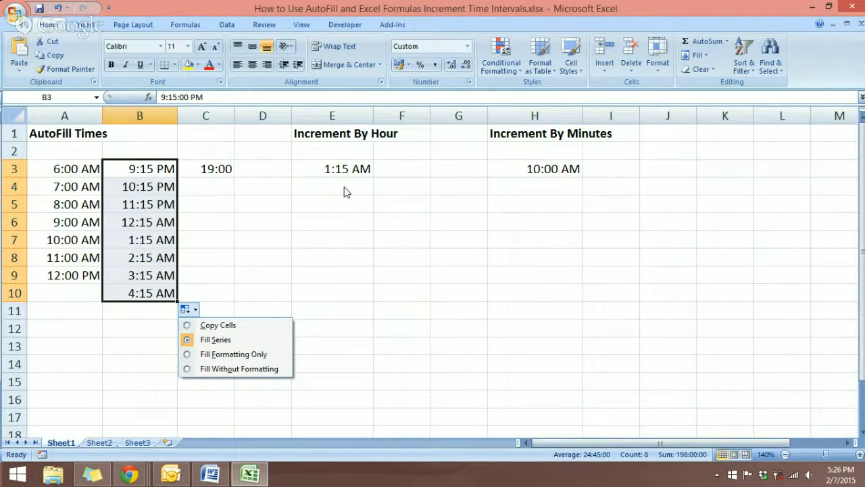
# Step: AutoFill the 24-hour time 19:00 in C3 down through C10
pyautogui.click(214, 221)
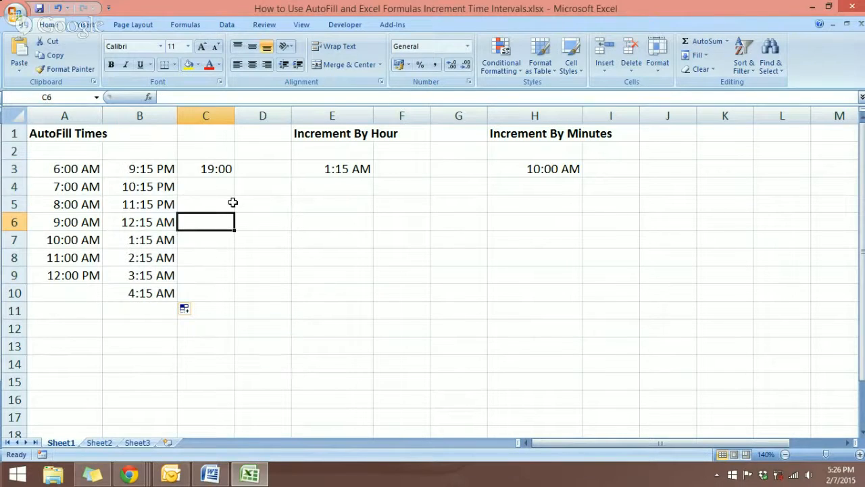
pyautogui.click(222, 174)
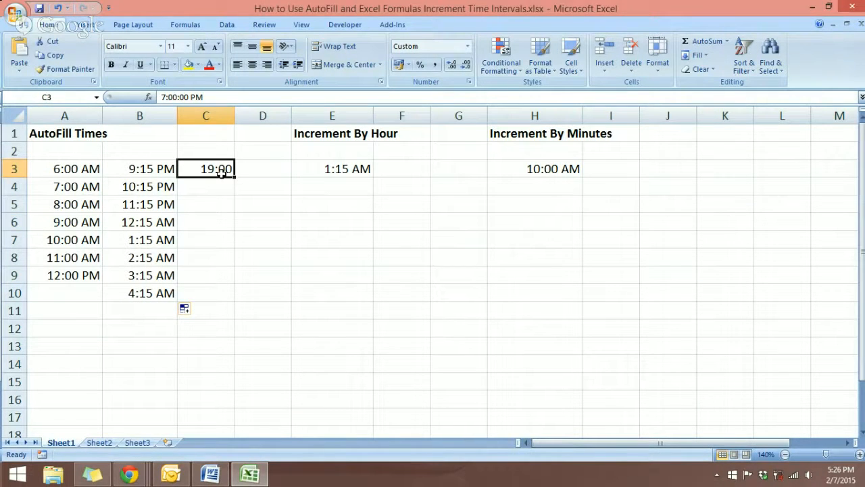
pyautogui.moveTo(234, 178); pyautogui.dragTo(230, 295)
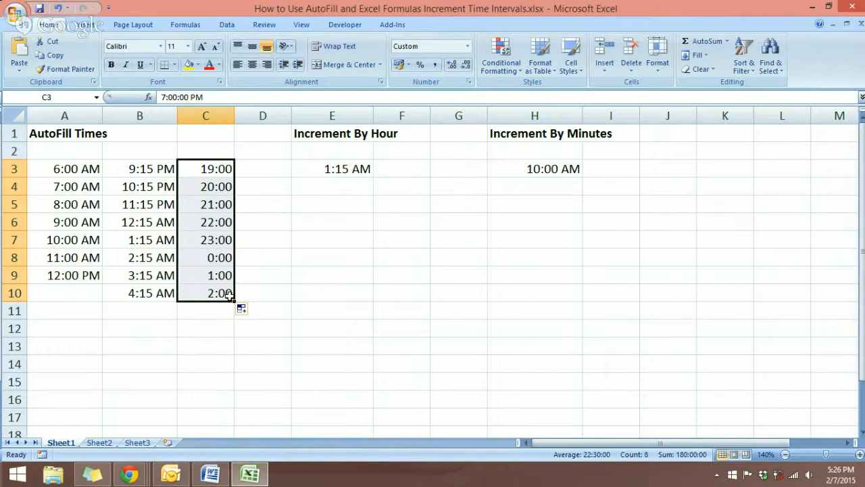
# Step: Enter the formula =E3+2*(1/24) in E4 to add two hours to the time above
pyautogui.click(353, 190)
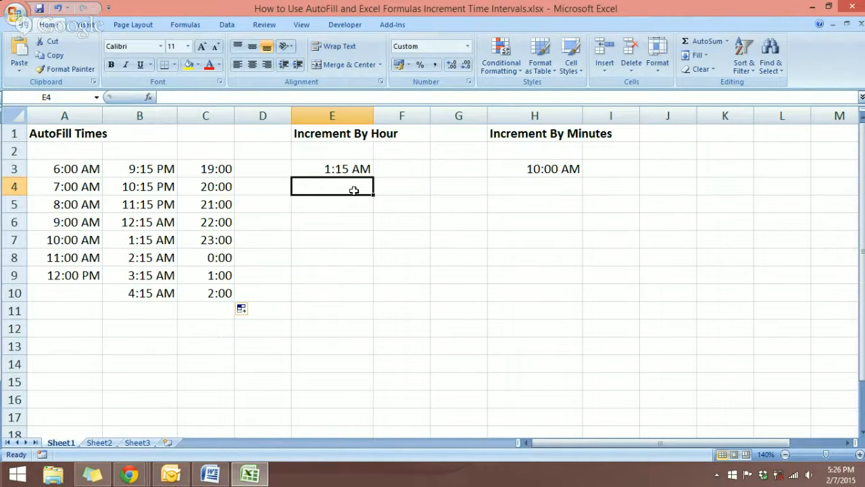
pyautogui.write('=')
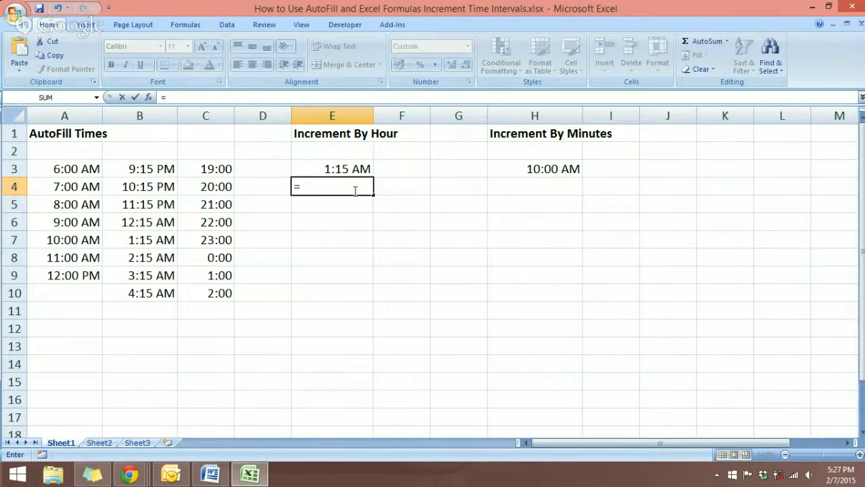
pyautogui.click(343, 171)
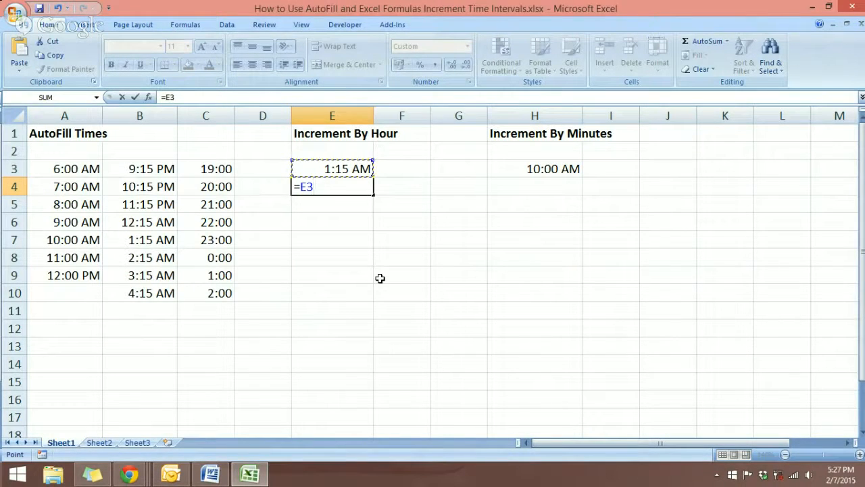
pyautogui.write('+2*(1/24)')
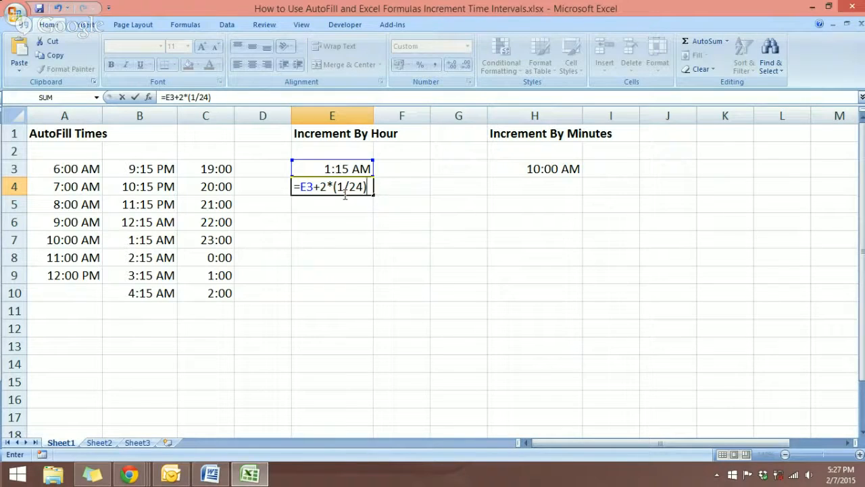
pyautogui.press('Return')
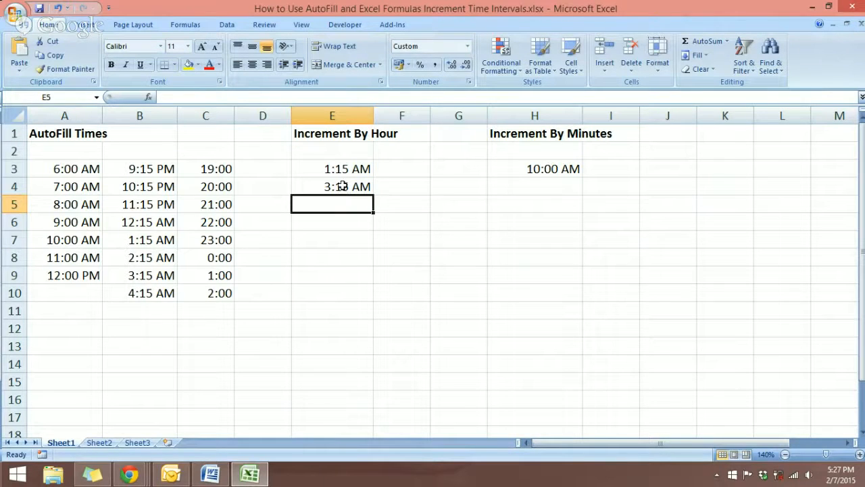
# Step: Fill the two-hour increment formula in E4 down through E9
pyautogui.click(343, 189)
pyautogui.moveTo(369, 197); pyautogui.dragTo(372, 284)
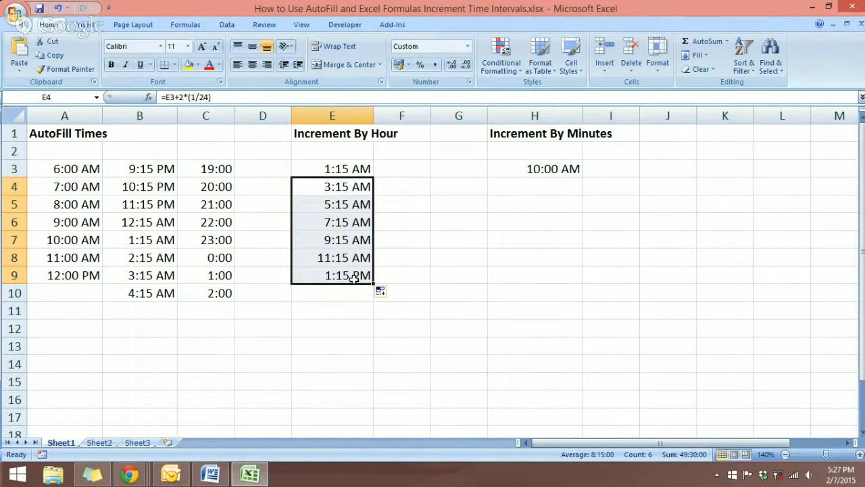
# Step: Change the hour increment in E4 to 4, making it =E3+4*(1/24), and refill the formula down through E9
pyautogui.doubleClick(333, 194)
pyautogui.click(326, 187)
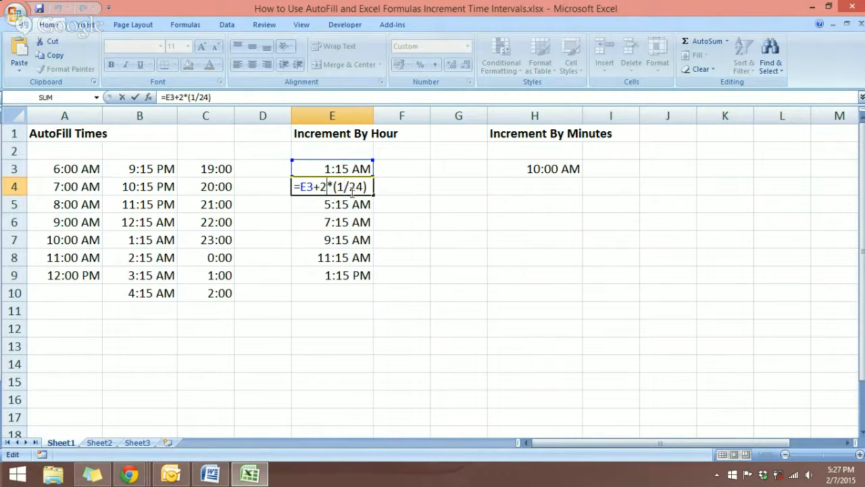
pyautogui.press('BackSpace')
pyautogui.write('4')
pyautogui.press('Return')
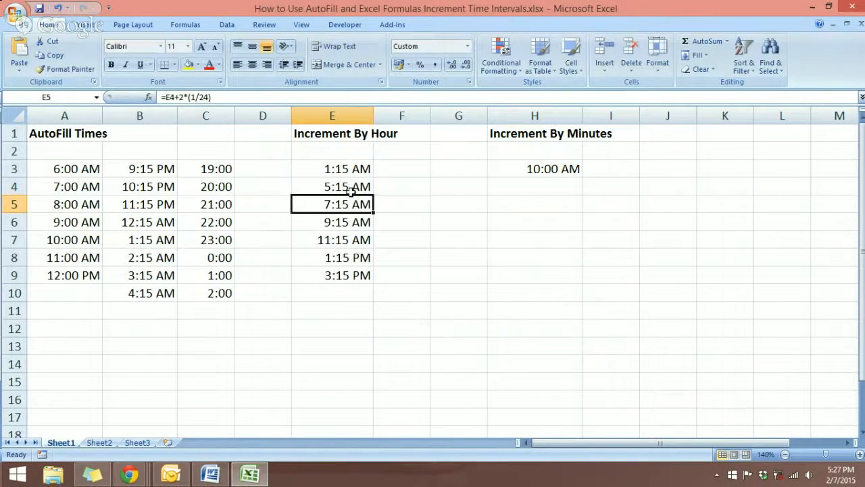
pyautogui.click(358, 189)
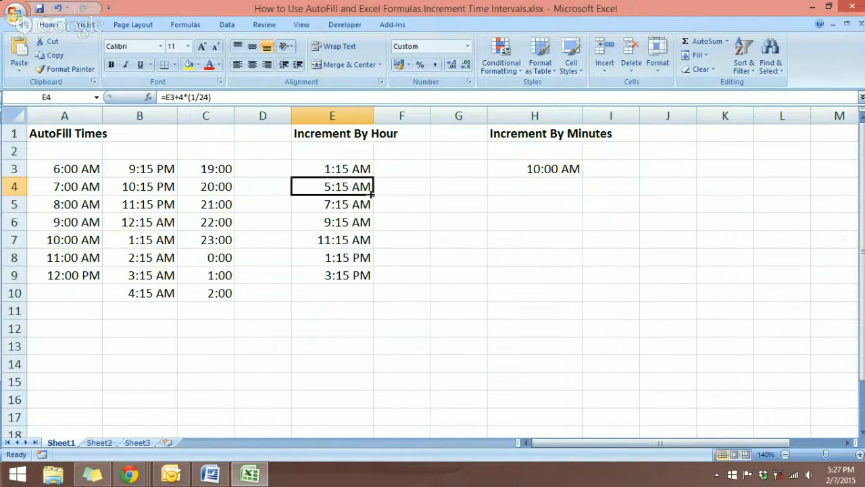
pyautogui.moveTo(371, 194); pyautogui.dragTo(372, 278)
pyautogui.click(419, 290)
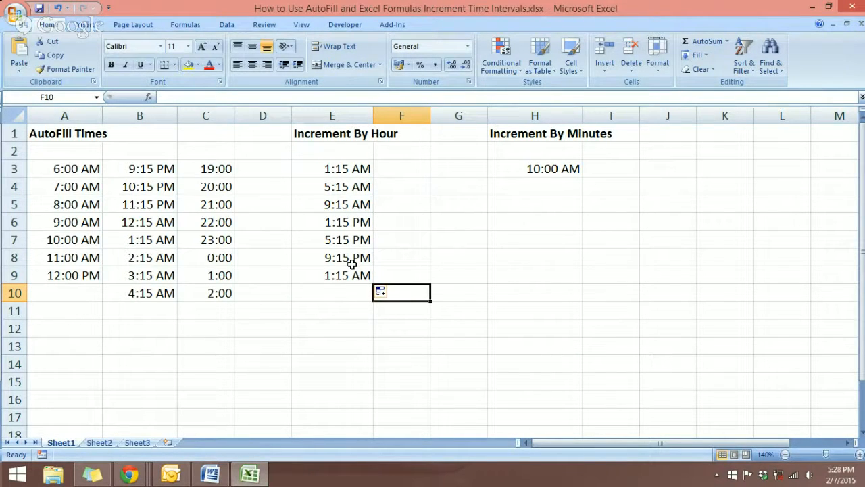
# Step: Enter the formula =H3+15*(1/24/60) in H4 to add 15 minutes to the time above
pyautogui.click(847, 443)
pyautogui.click(847, 443)
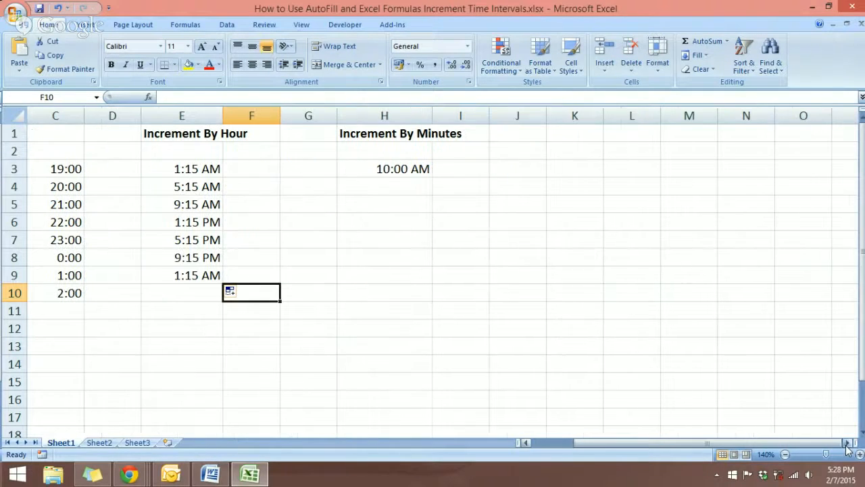
pyautogui.click(398, 191)
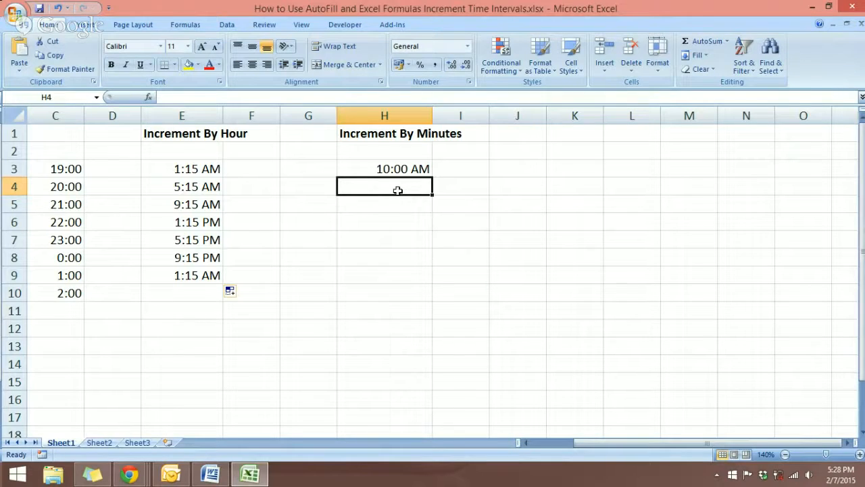
pyautogui.write('=')
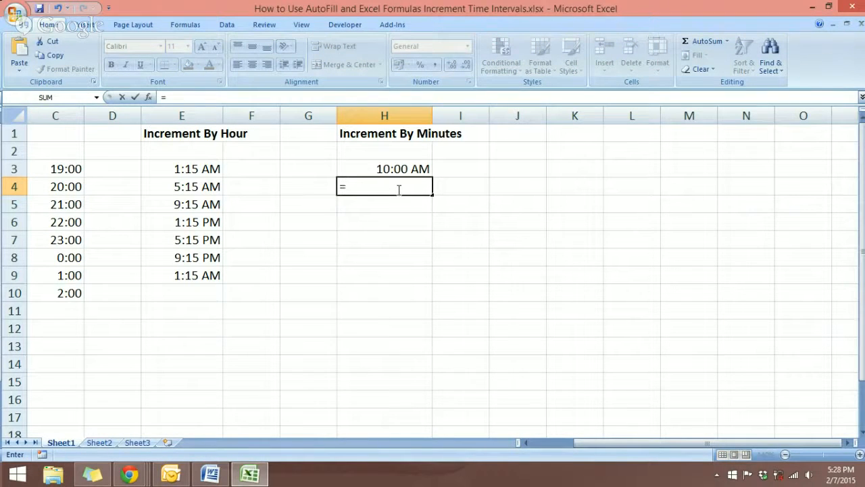
pyautogui.click(396, 168)
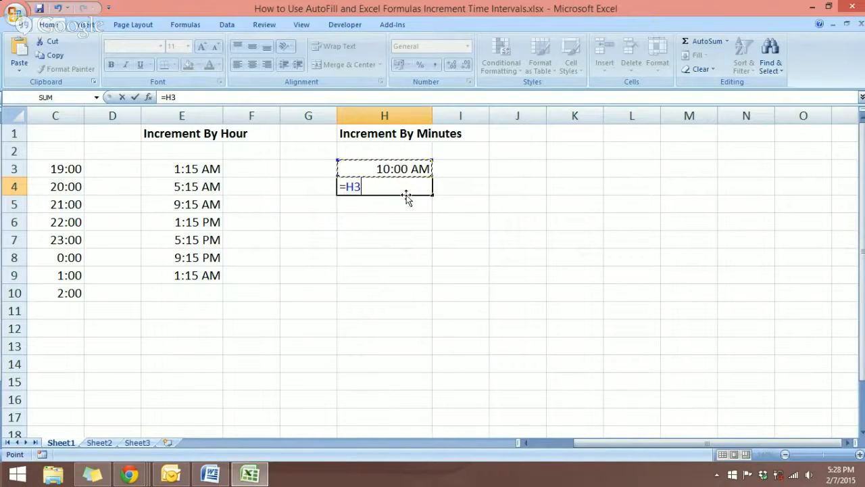
pyautogui.write('+15*(')
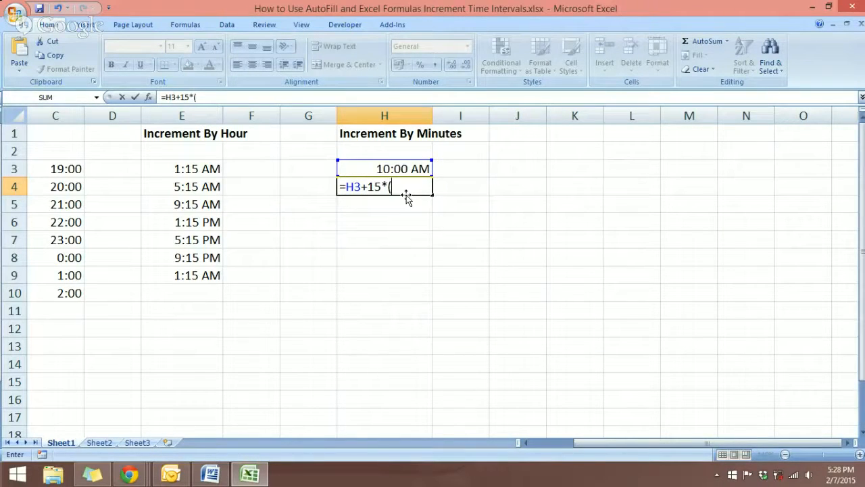
pyautogui.write('1/24')
pyautogui.write('/60')
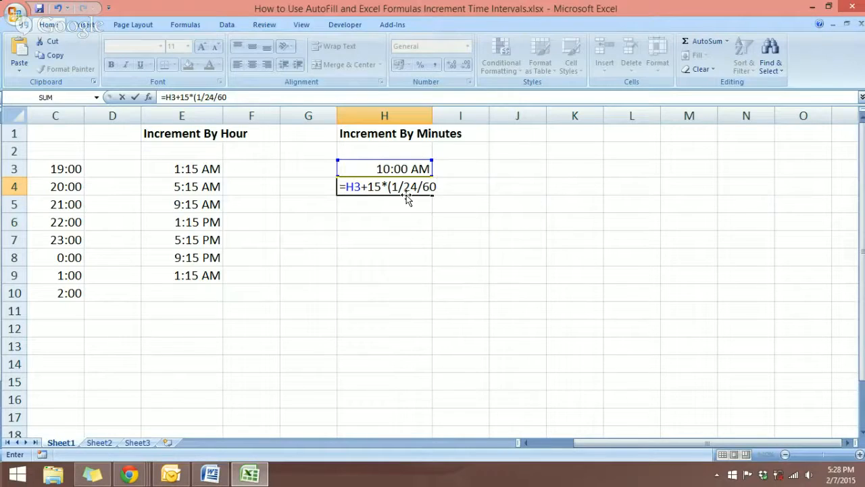
pyautogui.write(')')
pyautogui.press('Return')
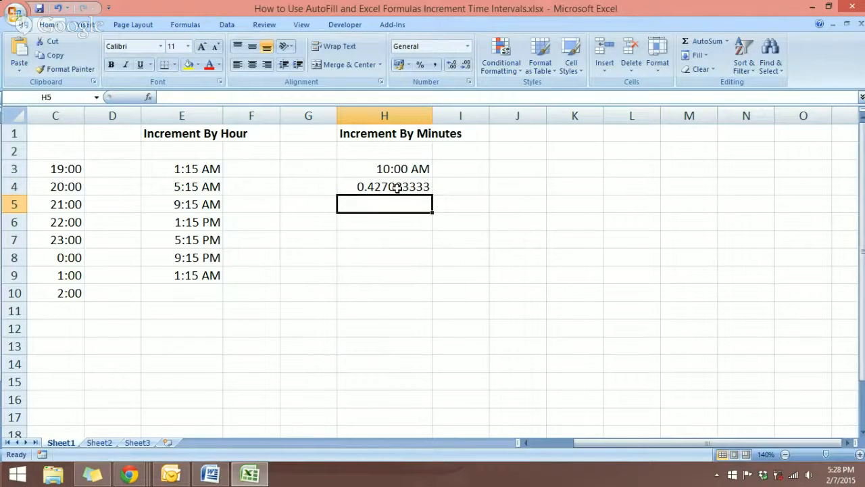
# Step: Copy the time format of H3 onto H4 with Format Painter and fill the H4 formula down through H9
pyautogui.click(400, 194)
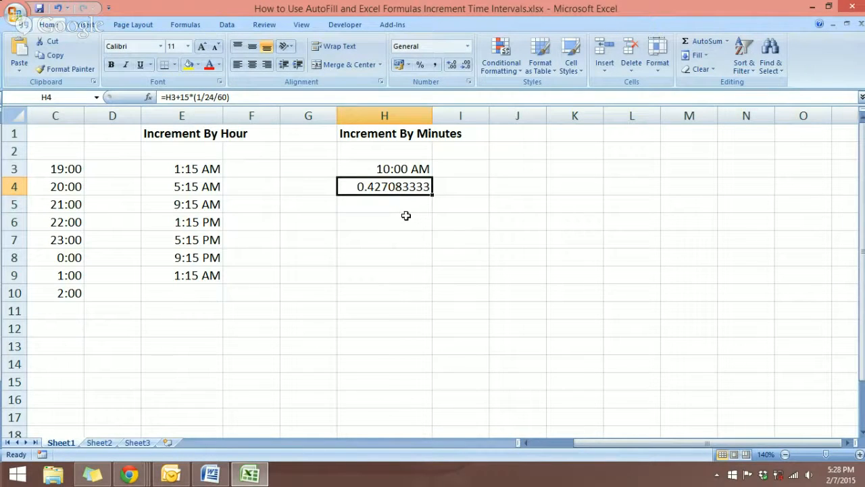
pyautogui.click(415, 171)
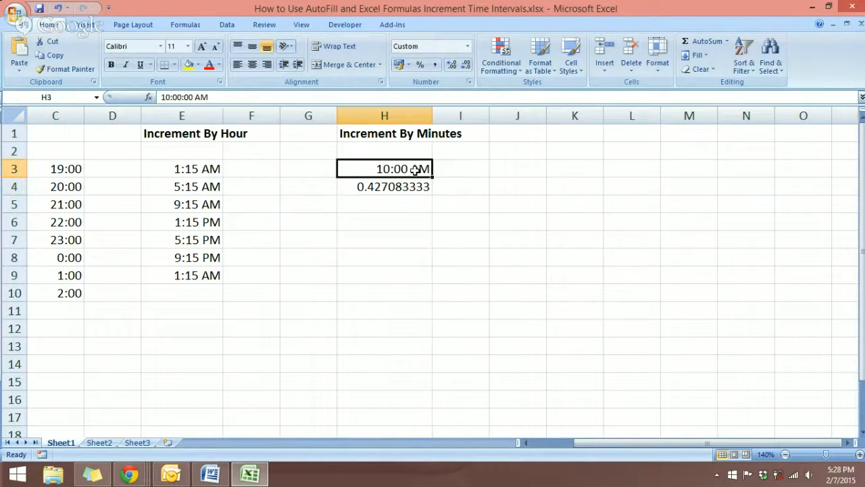
pyautogui.rightClick(416, 174)
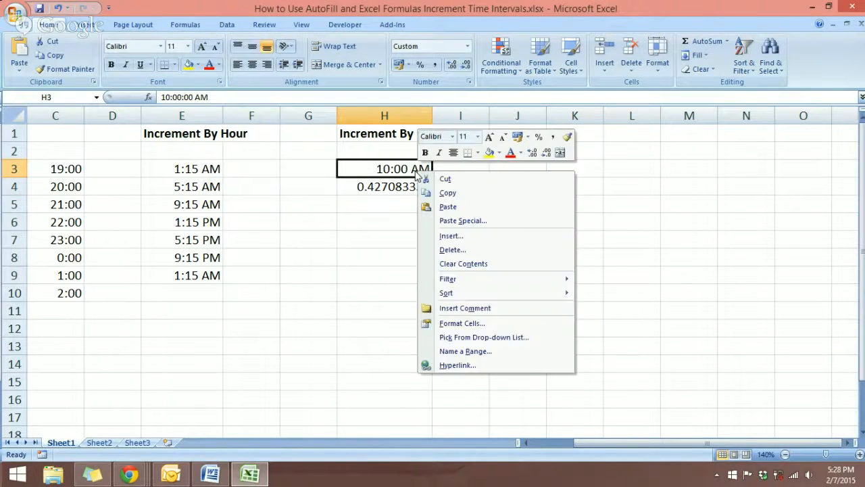
pyautogui.click(567, 137)
pyautogui.click(406, 187)
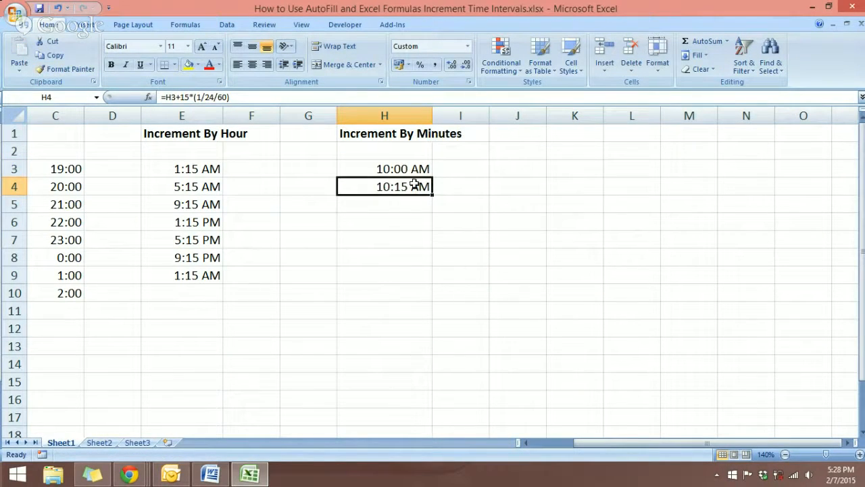
pyautogui.moveTo(430, 196); pyautogui.dragTo(420, 282)
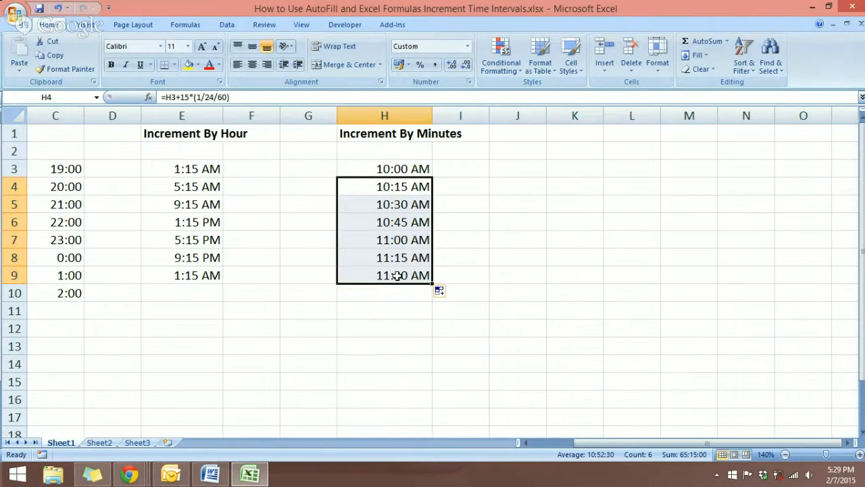
# Step: Change the minute increment in H4 to 10, making it =H3+10*(1/24/60), and refill the formula down through H9
pyautogui.click(415, 192)
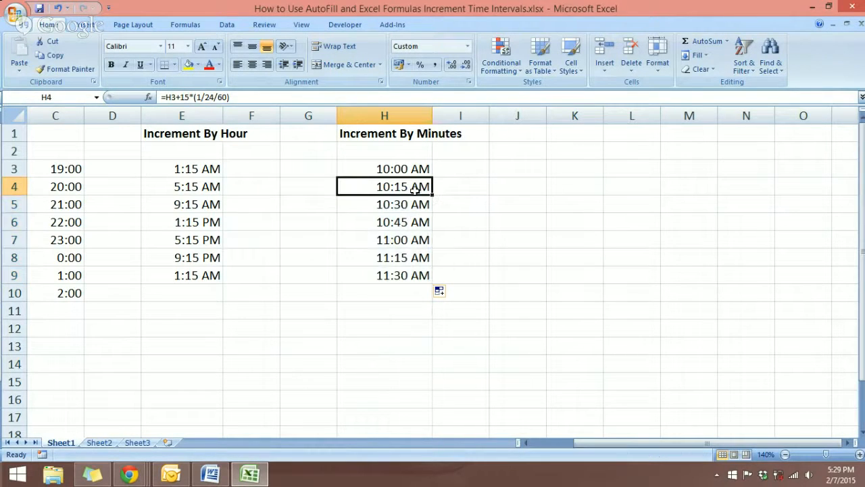
pyautogui.doubleClick(415, 191)
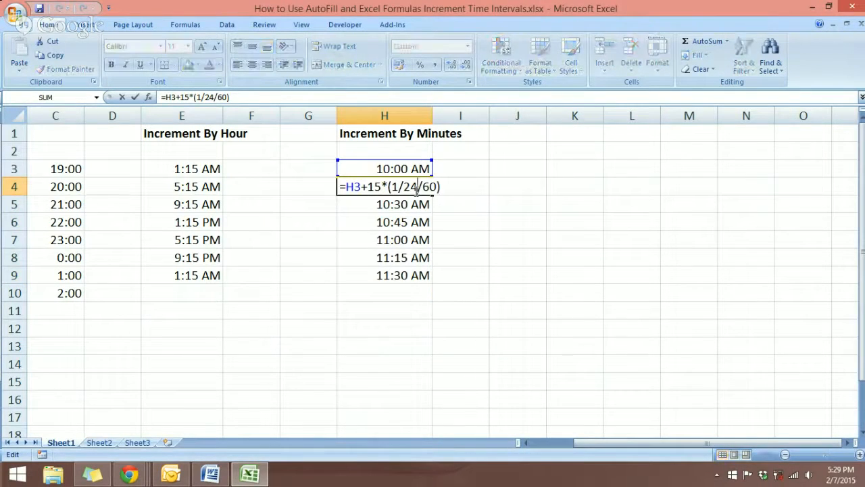
pyautogui.click(380, 186)
pyautogui.press('BackSpace')
pyautogui.write('0')
pyautogui.press('Return')
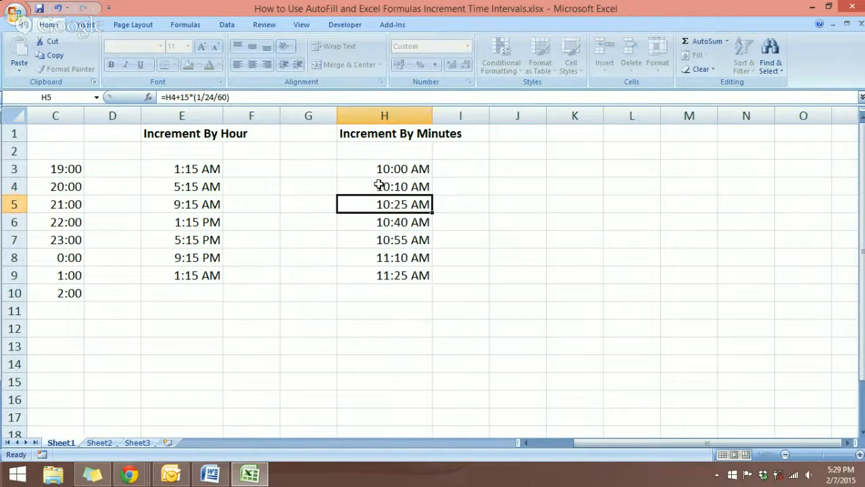
pyautogui.click(405, 188)
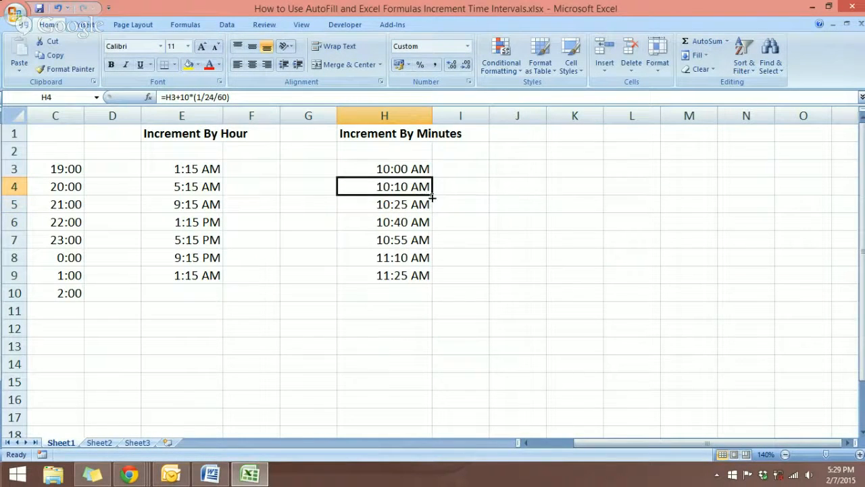
pyautogui.doubleClick(431, 197)
pyautogui.click(457, 221)
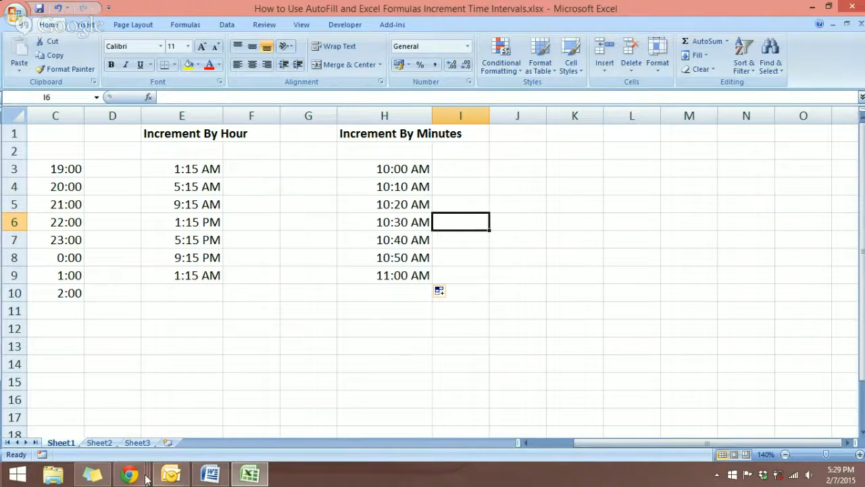
pyautogui.moveTo(129, 474)
pyautogui.click(201, 378)
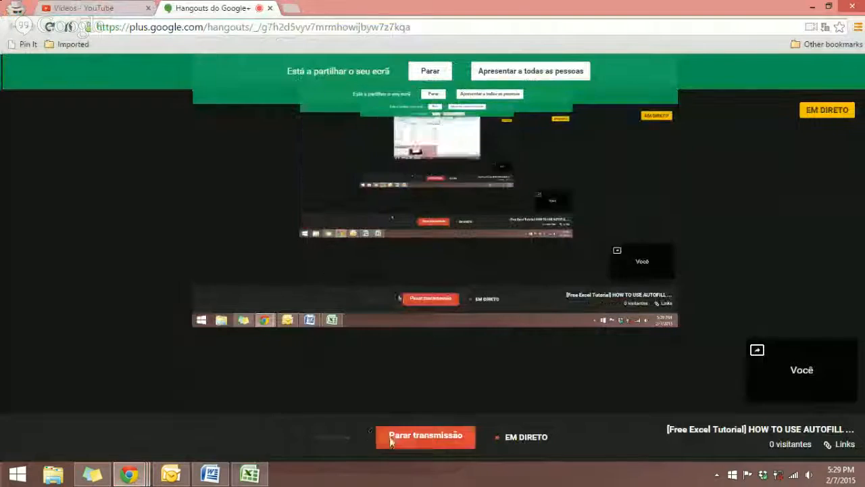